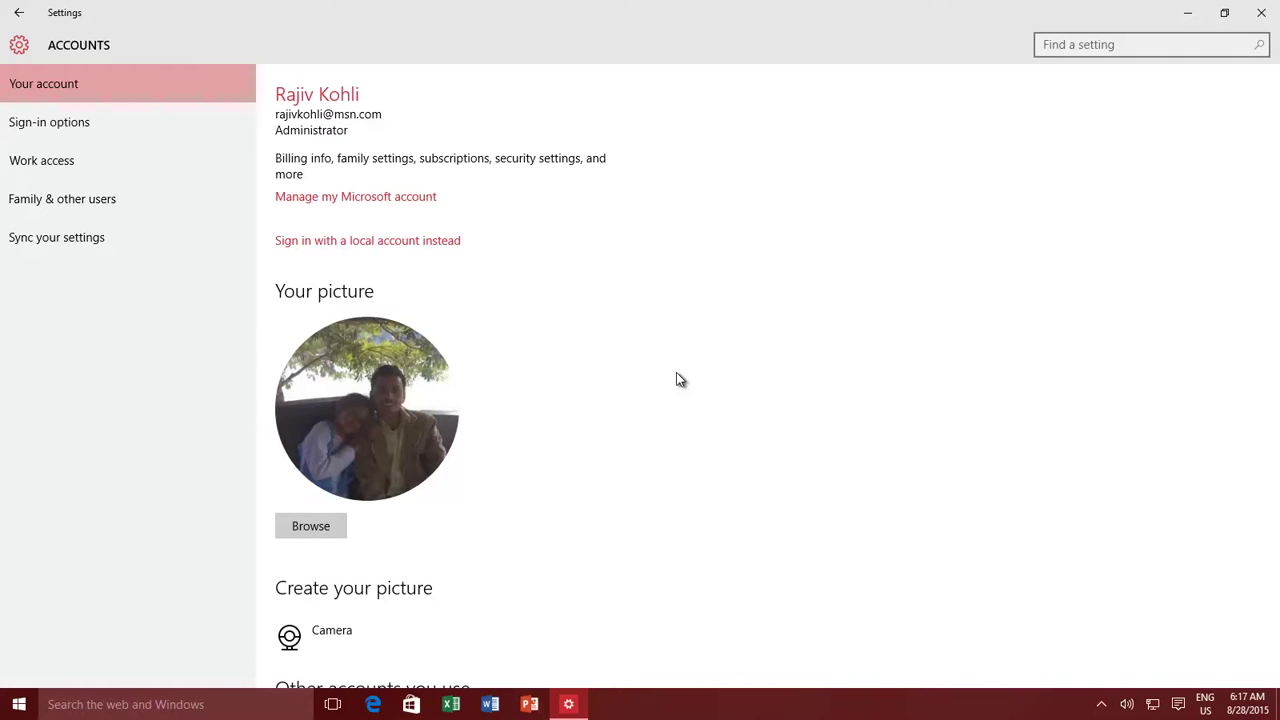
- Review the Sign-in options, Work access, and Family & other users account settings, then close Settings
{"action": "left_click", "coordinate": [87, 131]}
{"action": "left_click", "coordinate": [70, 177]}
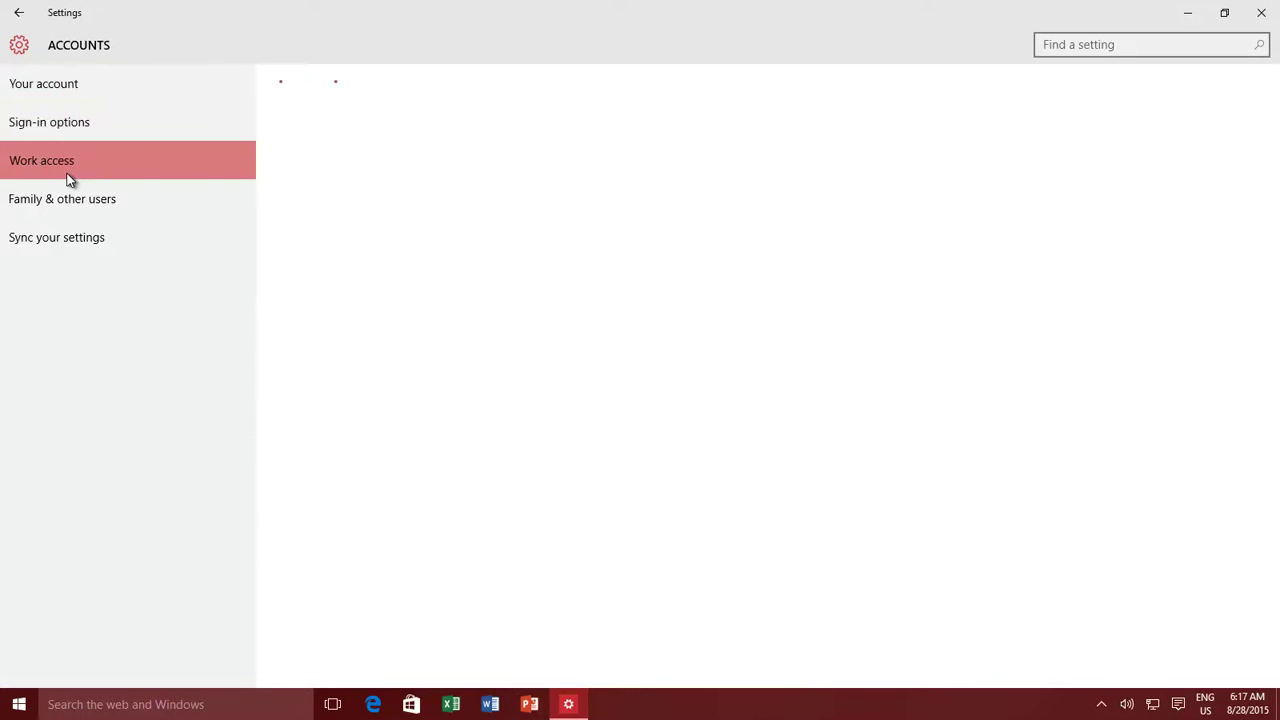
{"action": "left_click", "coordinate": [69, 204]}
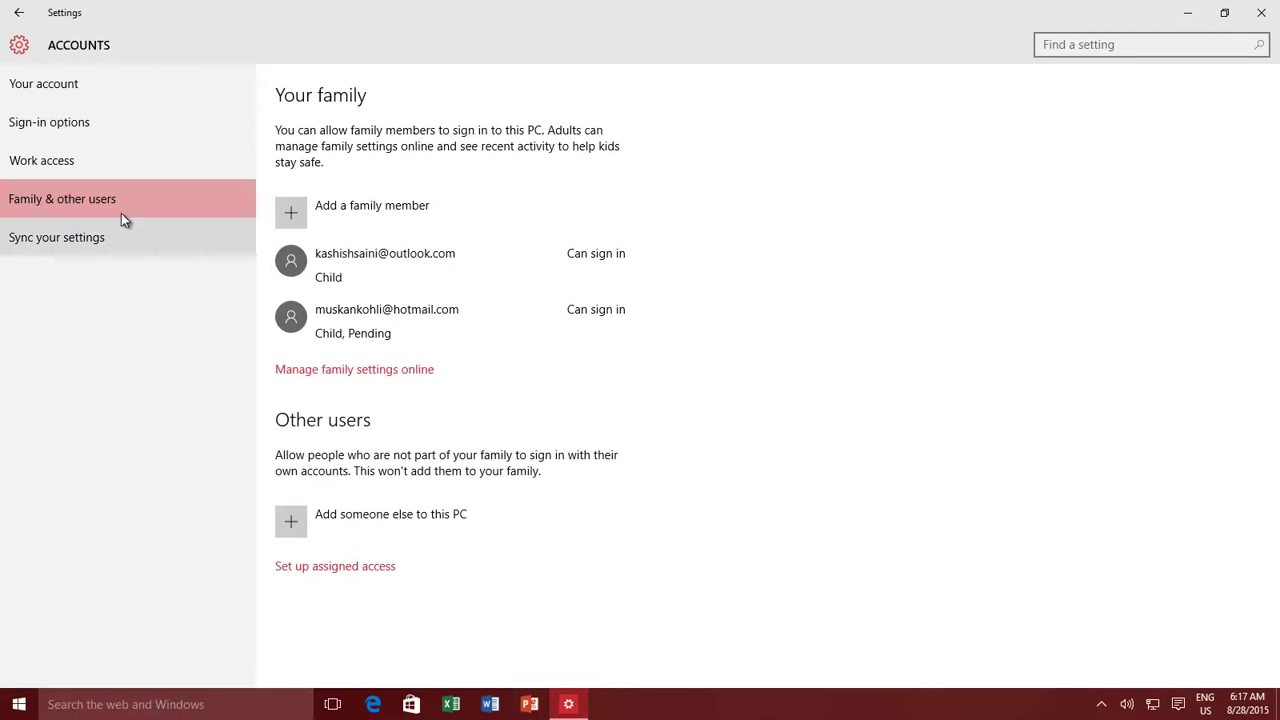
{"action": "left_click", "coordinate": [1263, 14]}
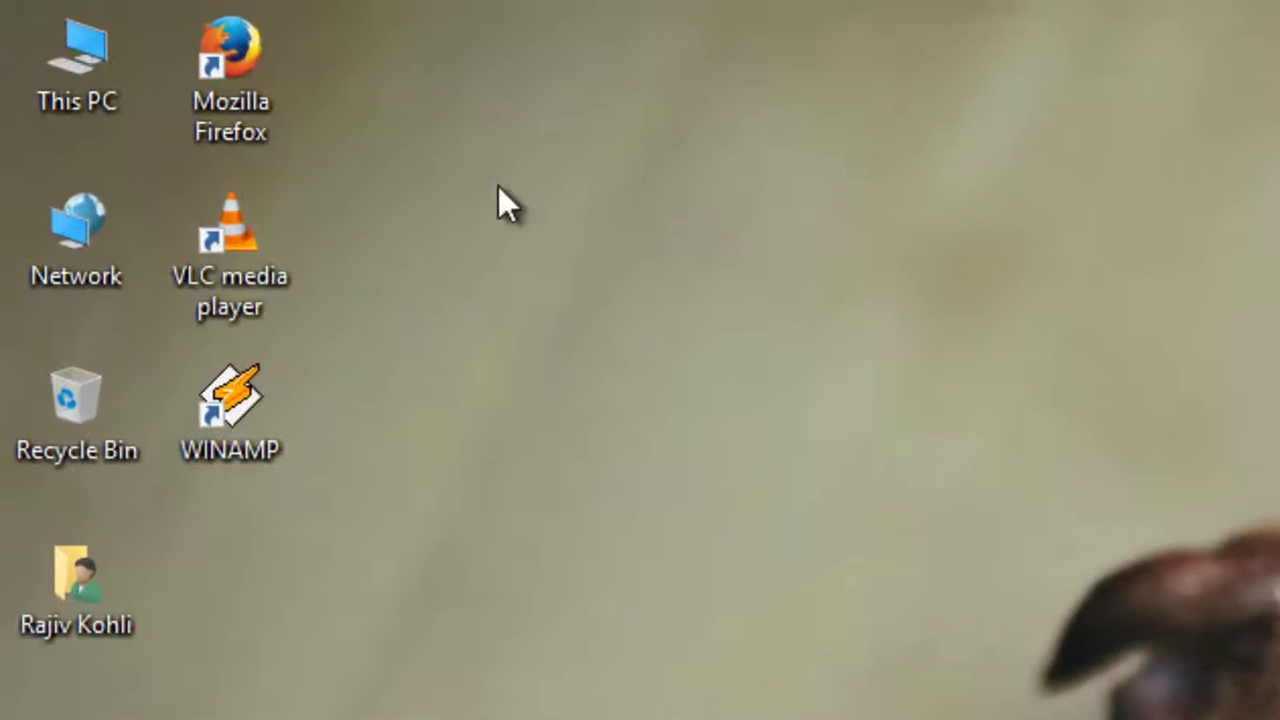
- Open Computer Management for This PC and display the Users folder under Local Users and Groups
{"action": "right_click", "coordinate": [76, 74]}
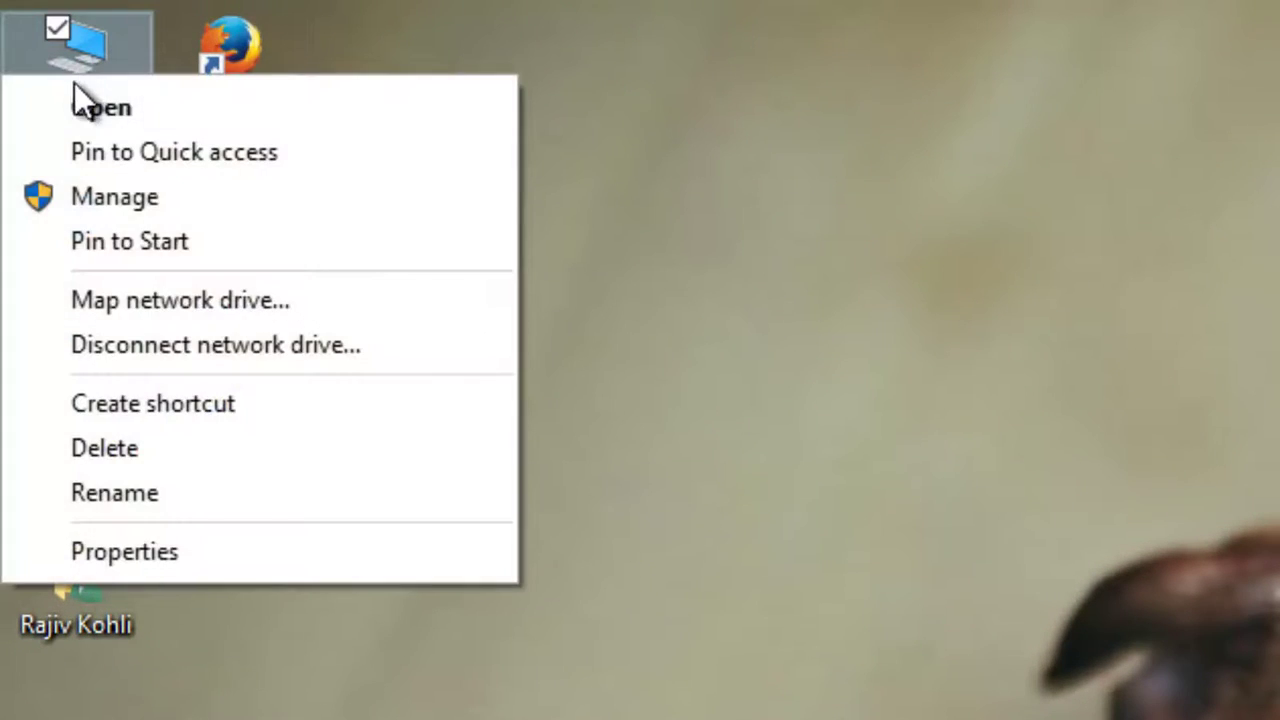
{"action": "left_click", "coordinate": [114, 198]}
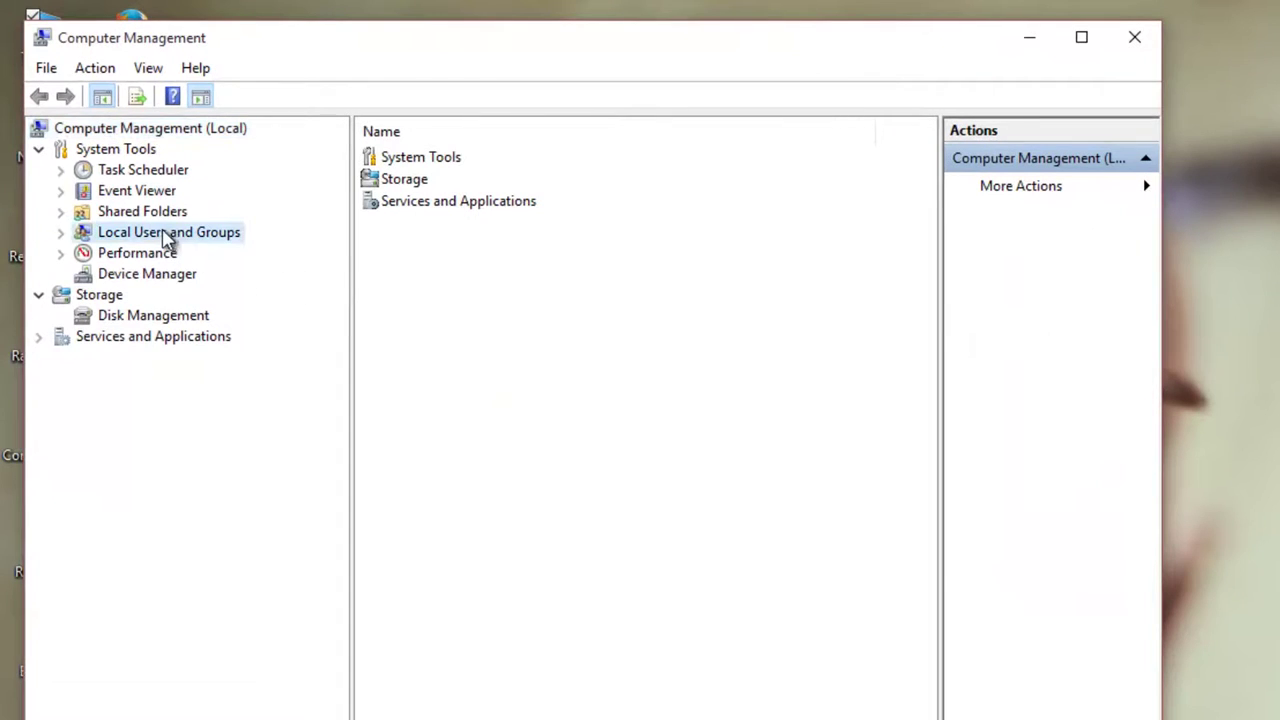
{"action": "double_click", "coordinate": [165, 237]}
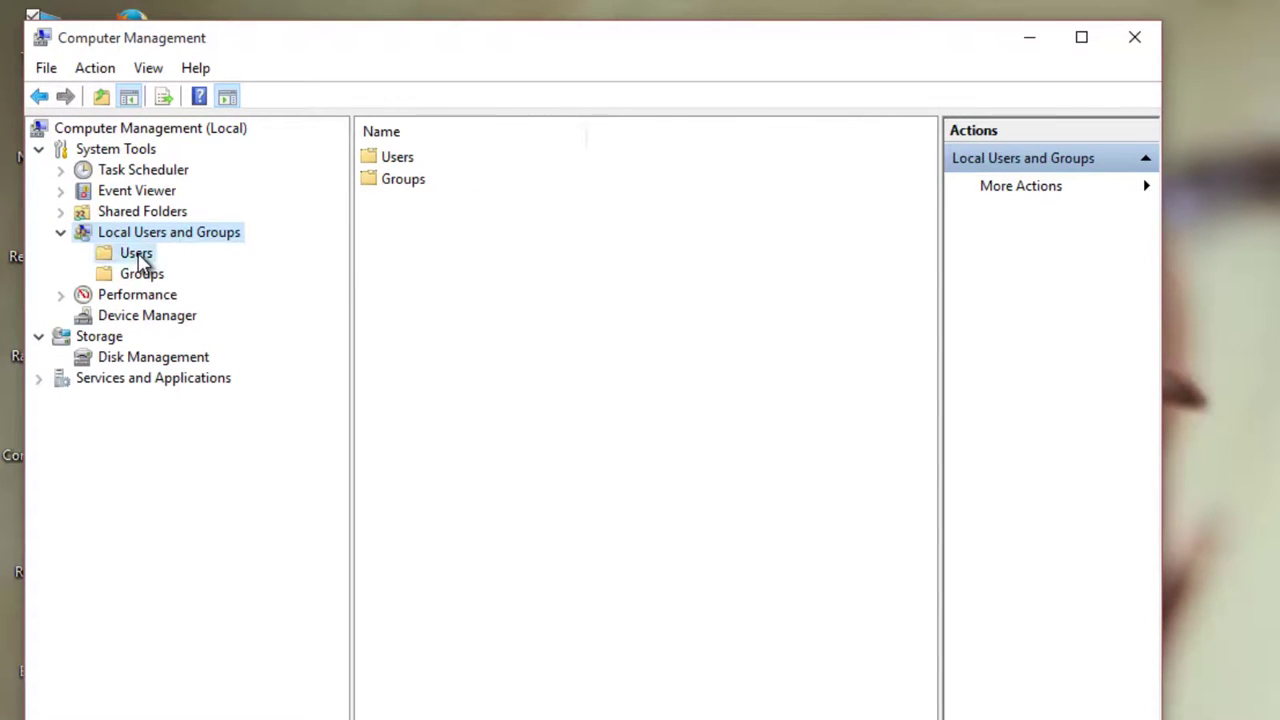
{"action": "left_click", "coordinate": [138, 256]}
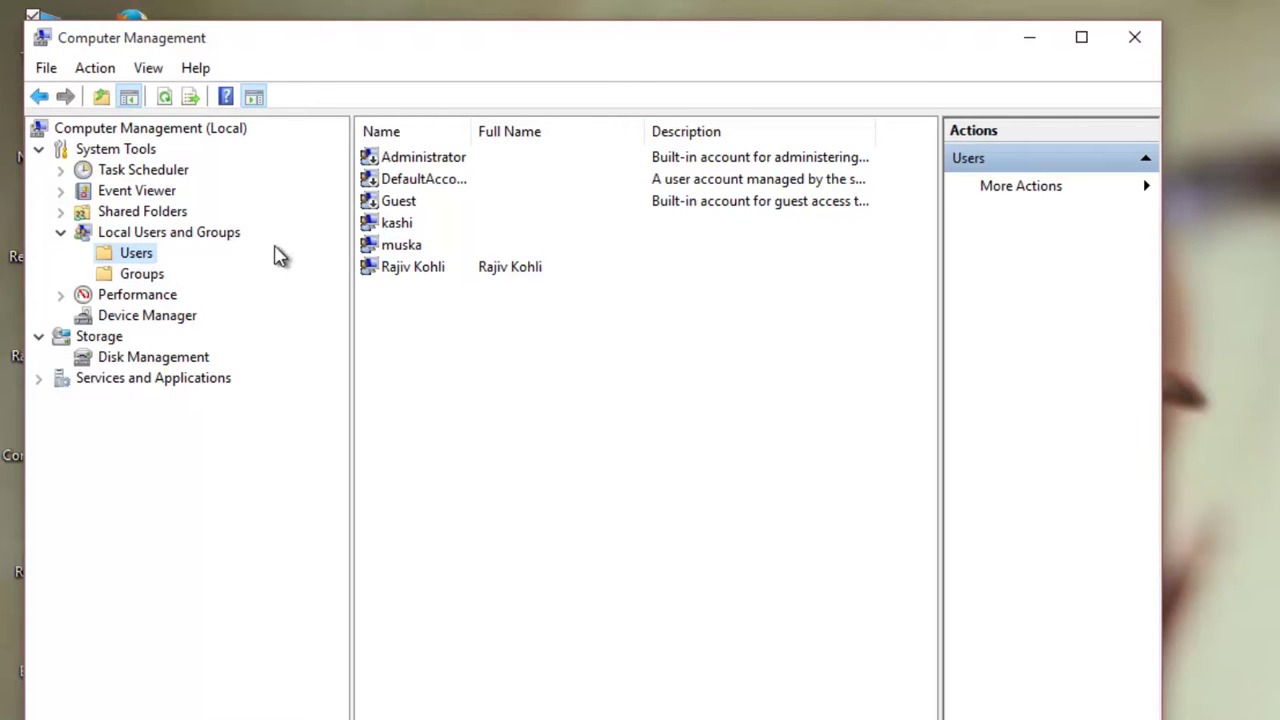
- Turn off "Account is disabled" in the Guest user's properties, apply the change, and close Computer Management
{"action": "left_click", "coordinate": [396, 208]}
{"action": "right_click", "coordinate": [398, 212]}
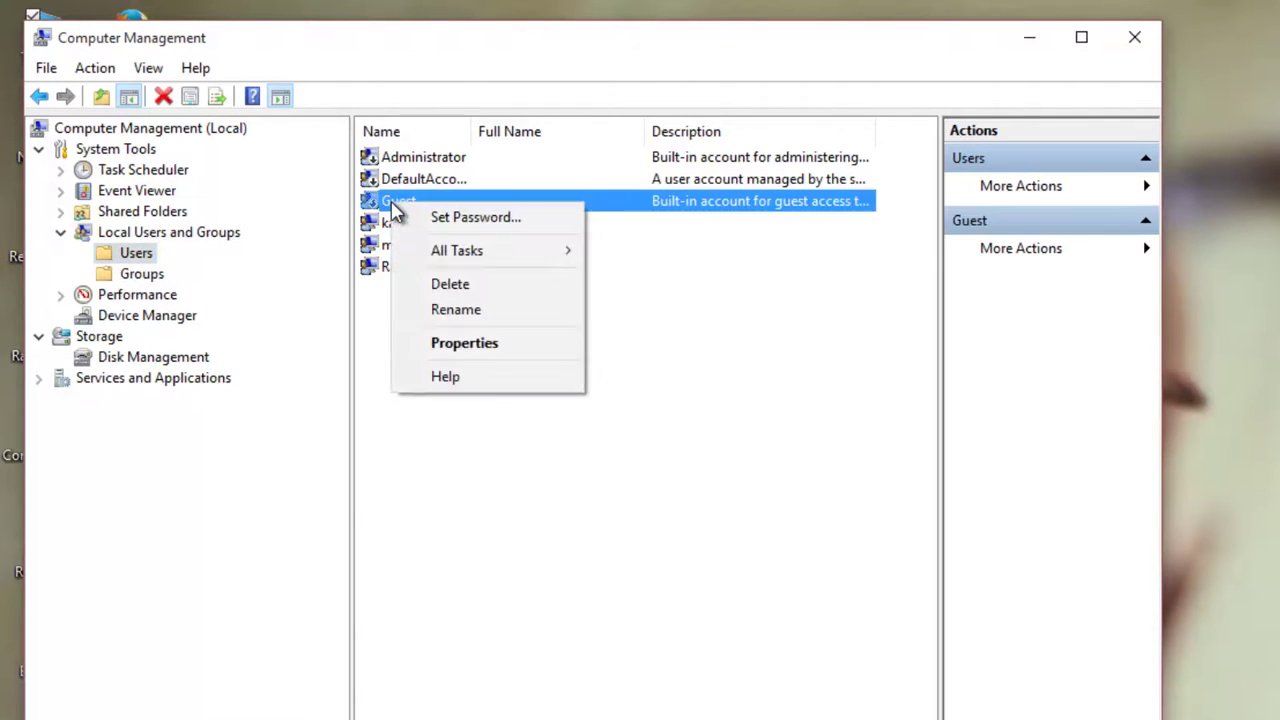
{"action": "left_click", "coordinate": [458, 346]}
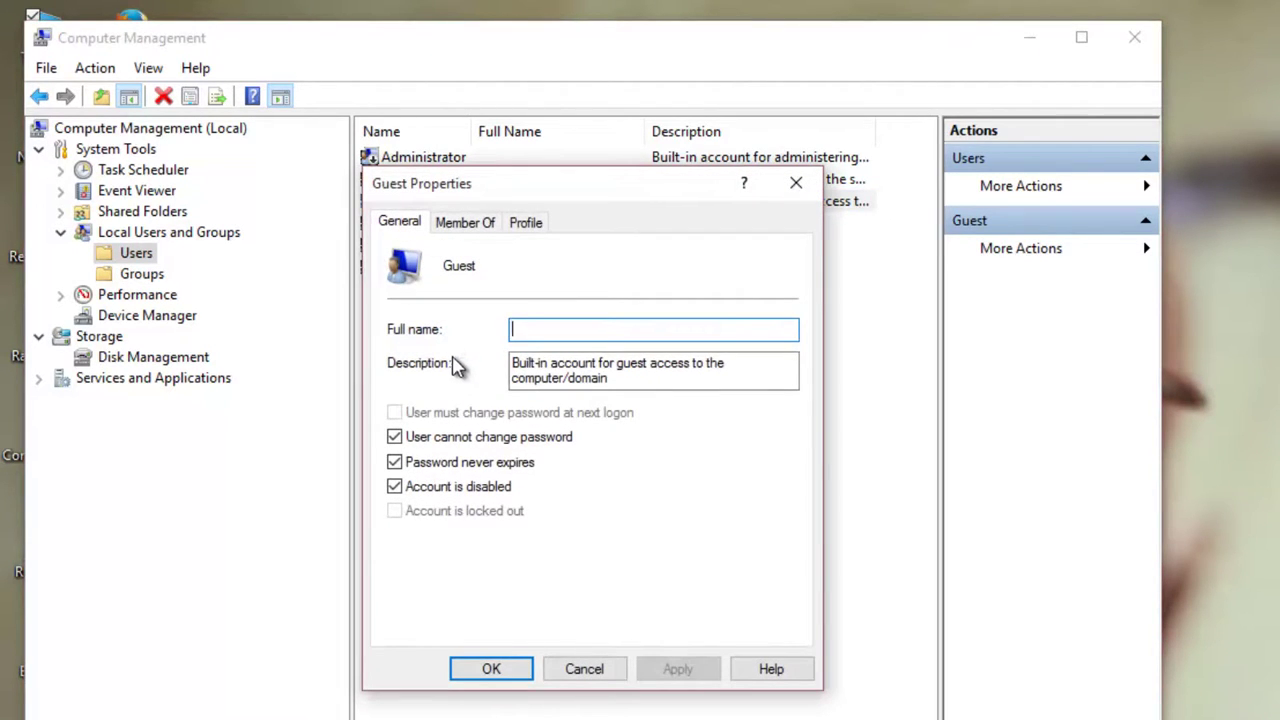
{"action": "left_click", "coordinate": [395, 487]}
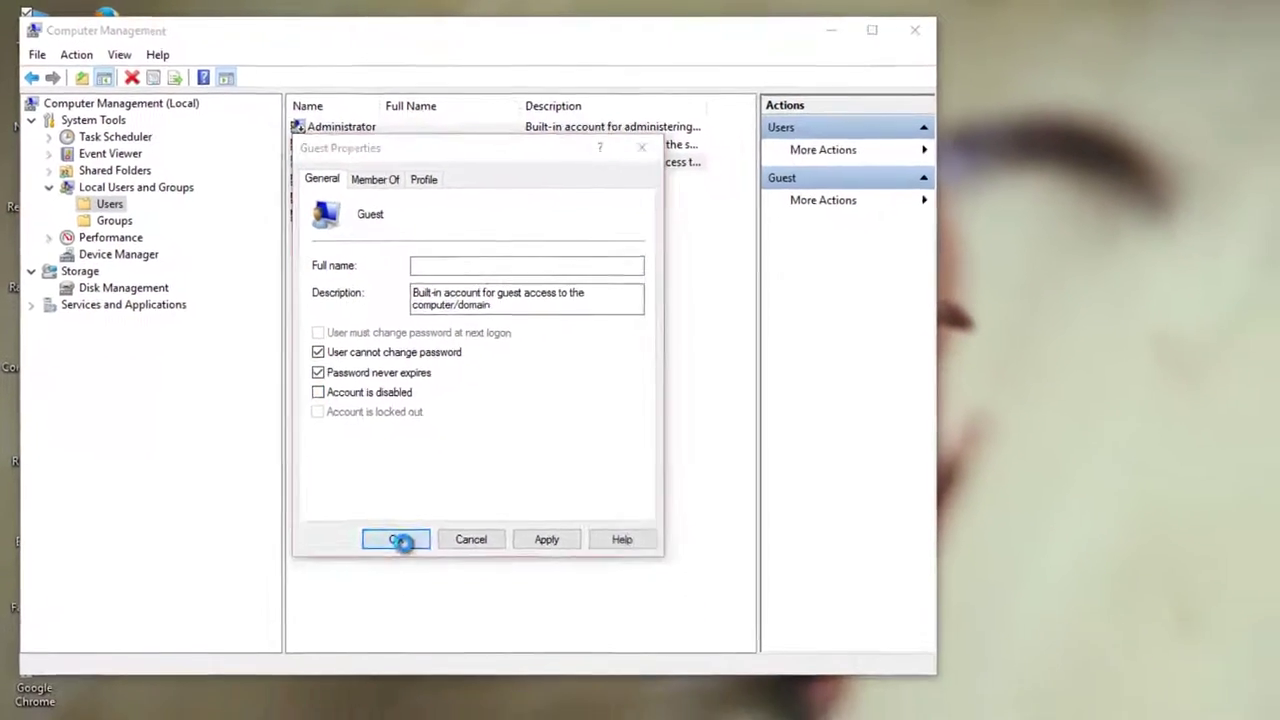
{"action": "left_click", "coordinate": [491, 669]}
{"action": "left_click", "coordinate": [830, 27]}
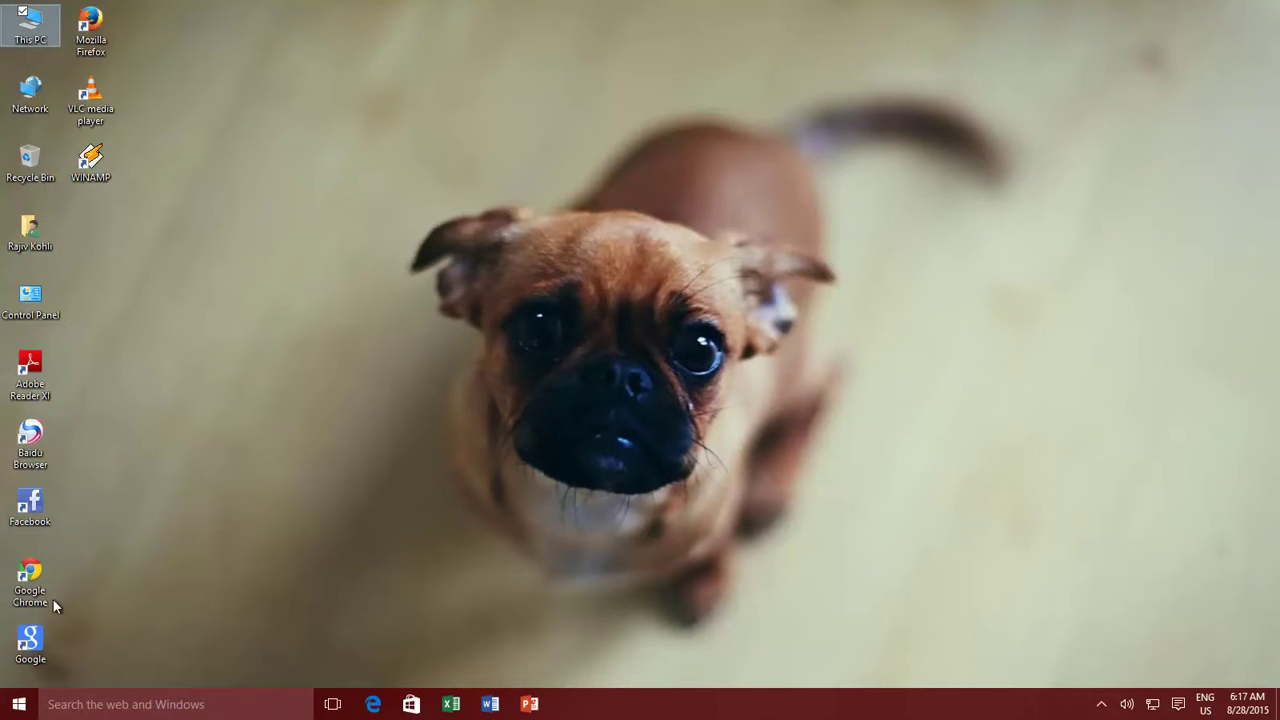
- Check the Start menu's account list for the Guest user, then dismiss it
{"action": "left_click", "coordinate": [18, 704]}
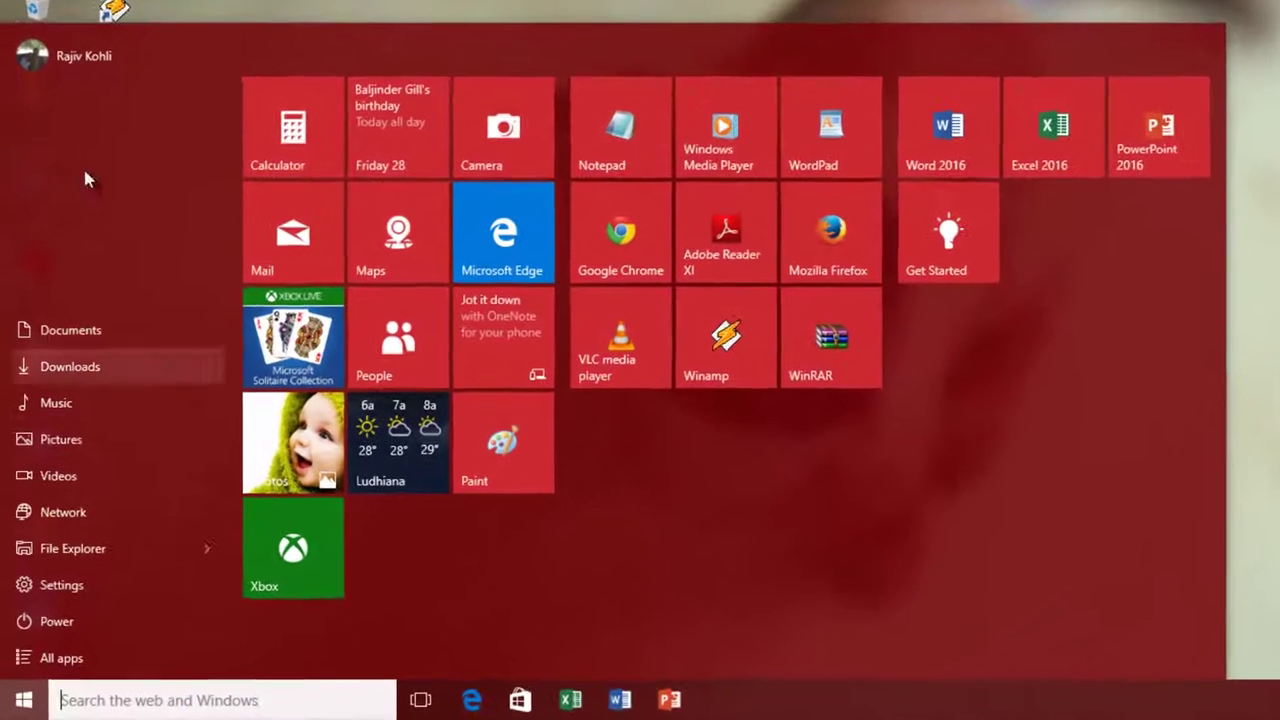
{"action": "left_click", "coordinate": [87, 57]}
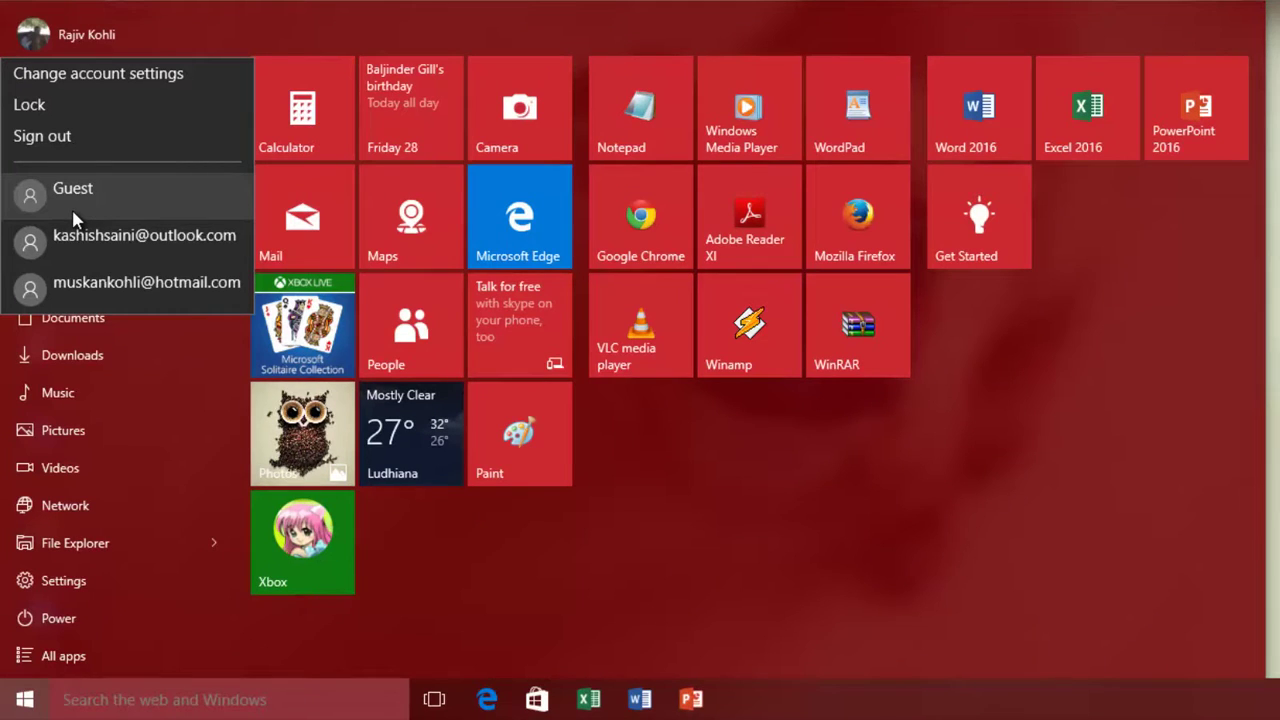
{"action": "key", "text": "super"}
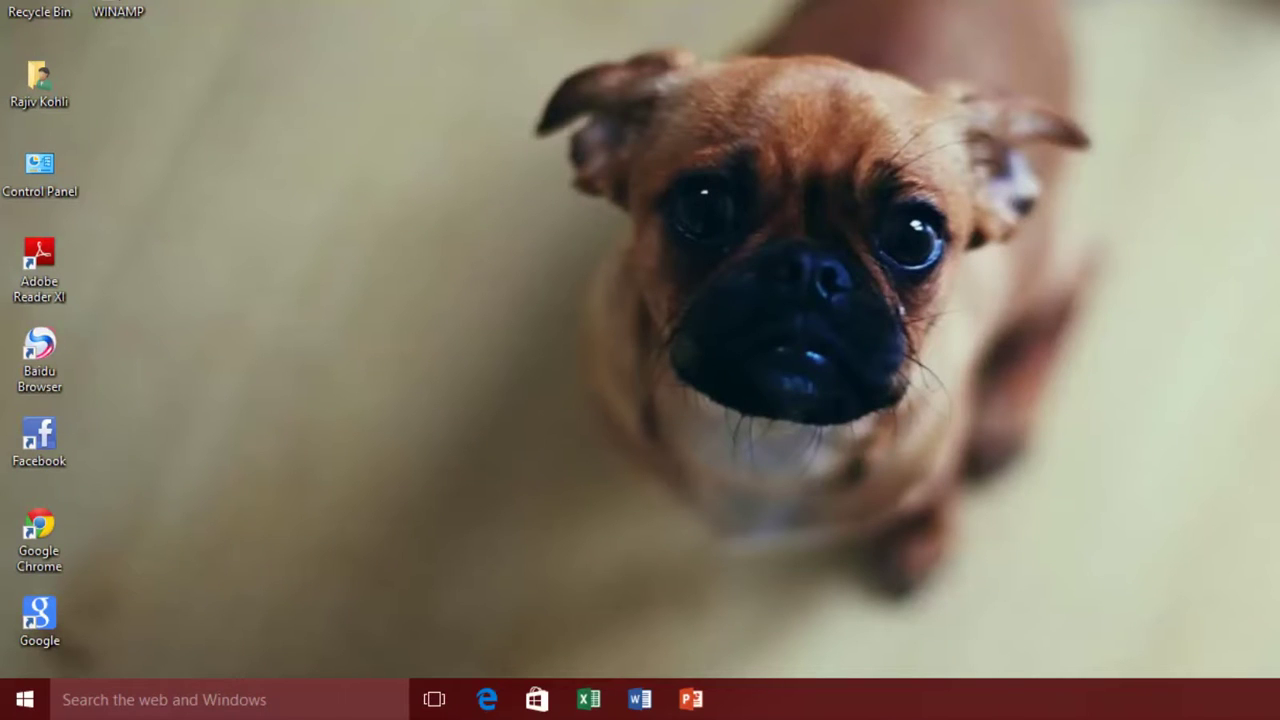
- Launch Command Prompt with administrator rights and allow it to make changes to the PC
{"action": "right_click", "coordinate": [22, 706]}
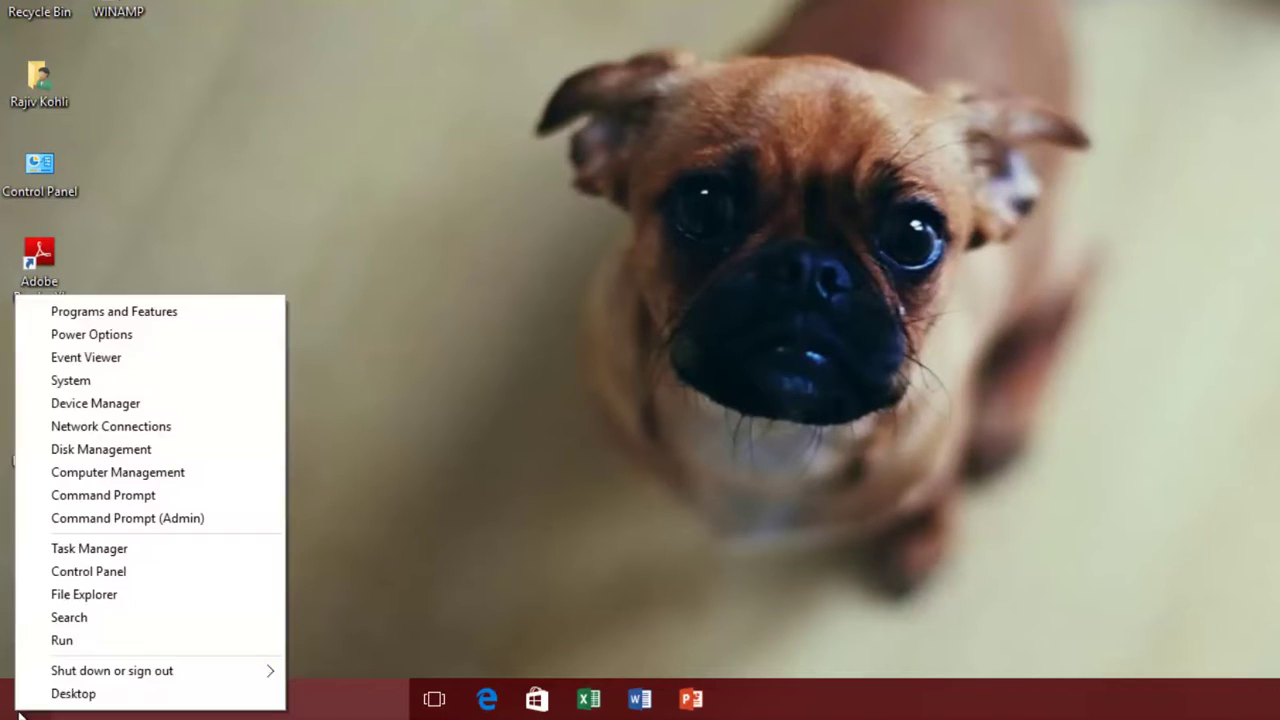
{"action": "left_click", "coordinate": [150, 518]}
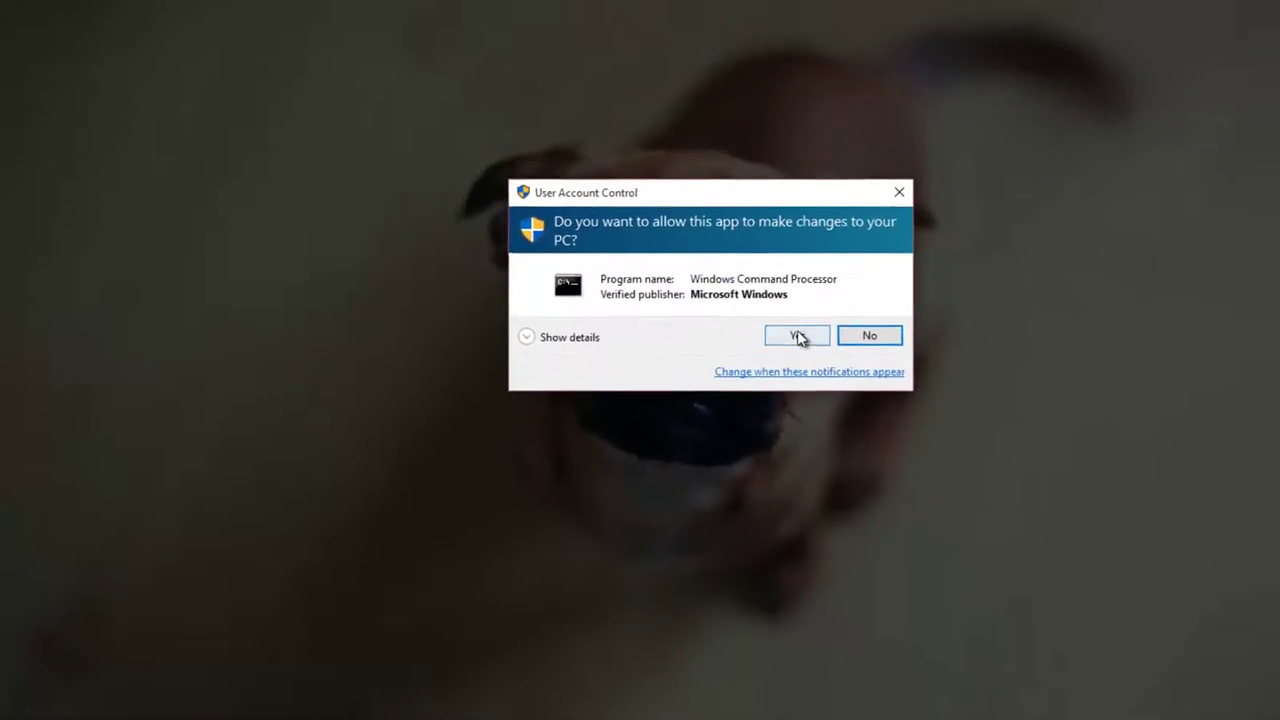
{"action": "left_click", "coordinate": [789, 340]}
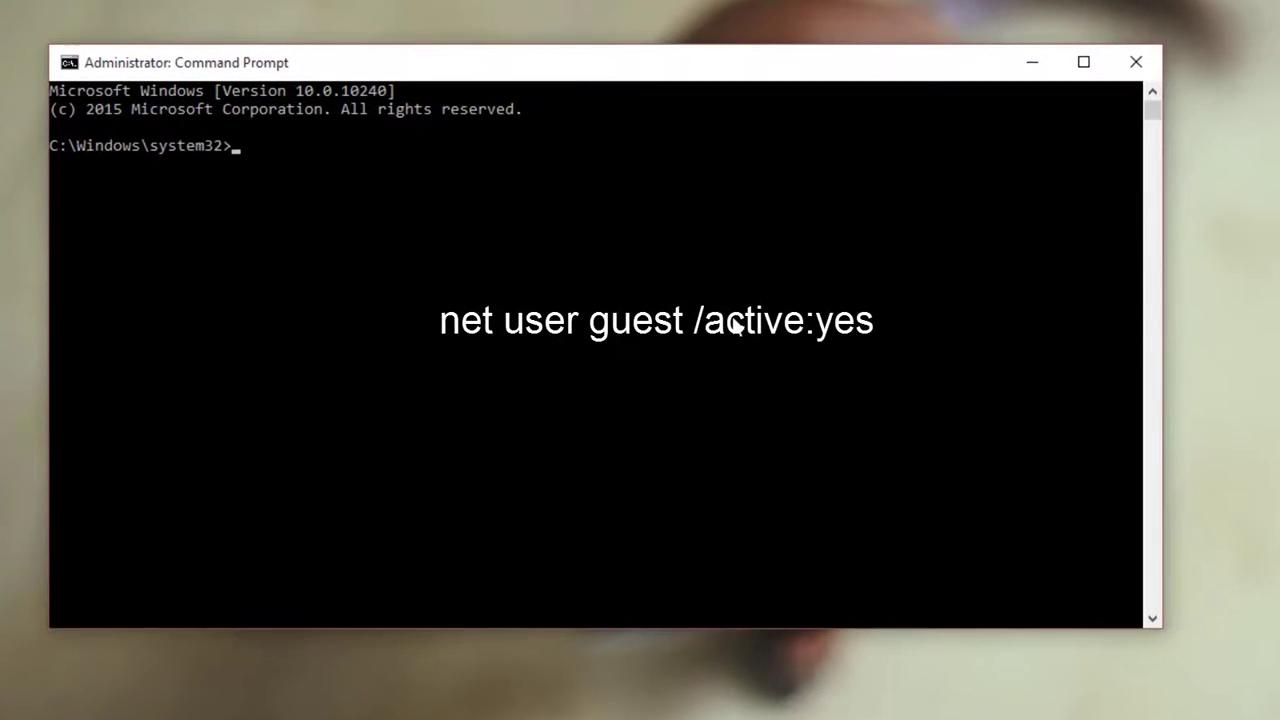
- Run "net user guest /active:yes" to activate the Guest account, then exit Command Prompt
{"action": "type", "text": "net user guest /active"}
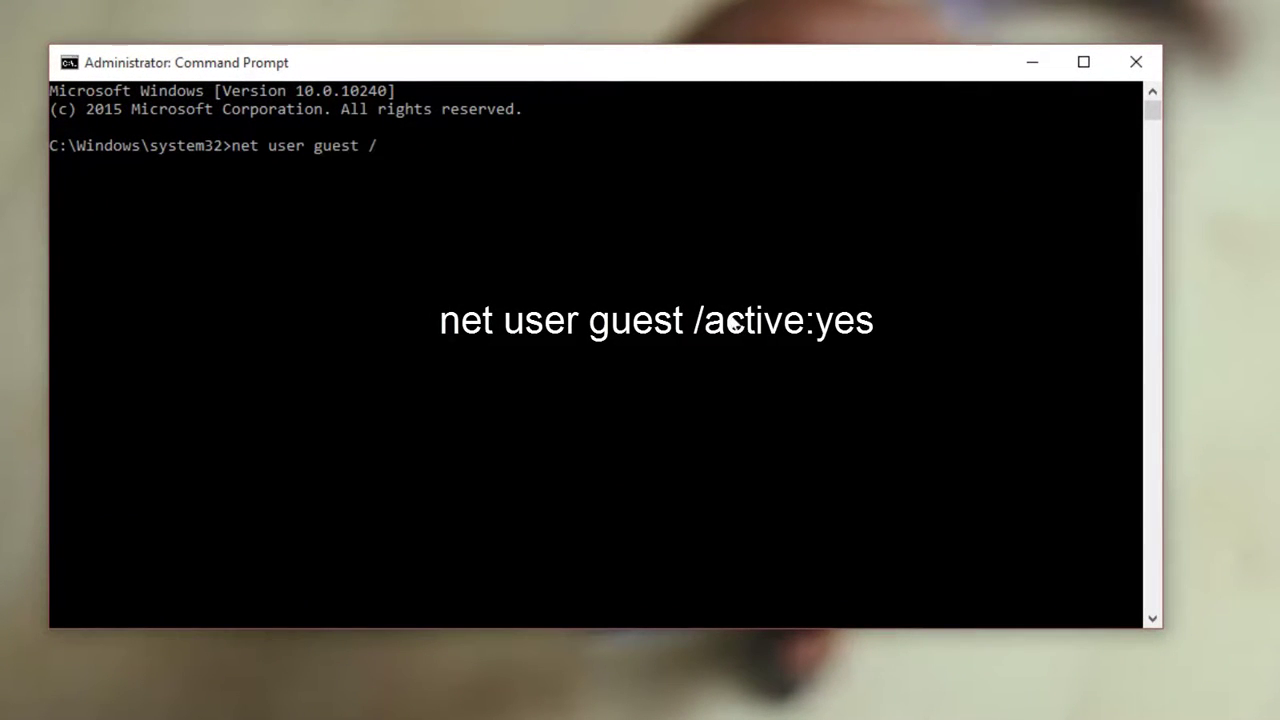
{"action": "type", "text": ":yes"}
{"action": "key", "text": "Return"}
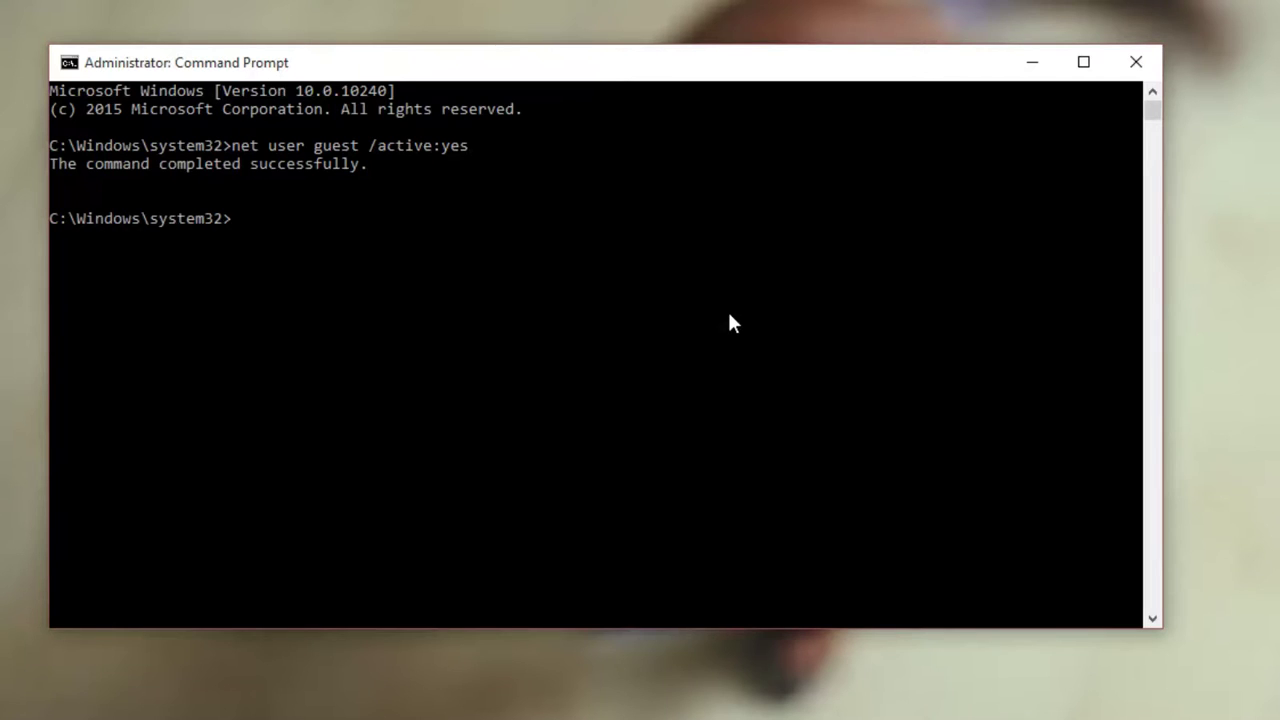
{"action": "type", "text": "exit"}
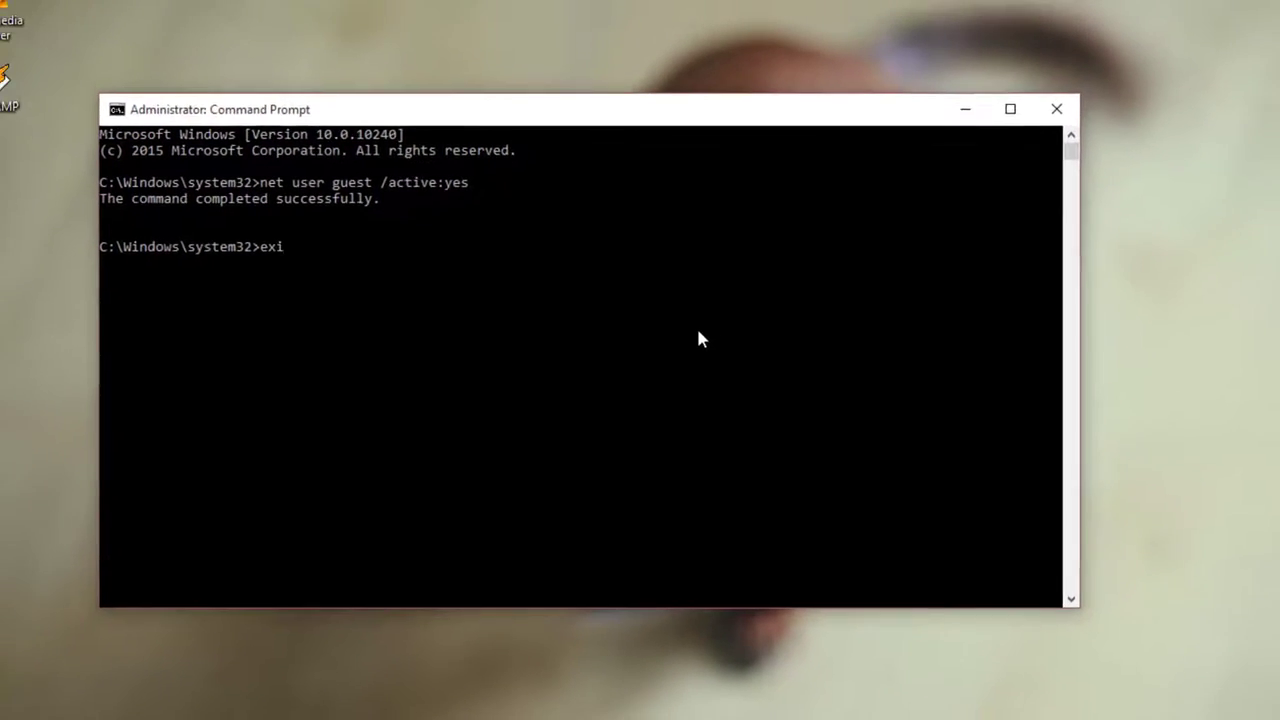
{"action": "key", "text": "Return"}
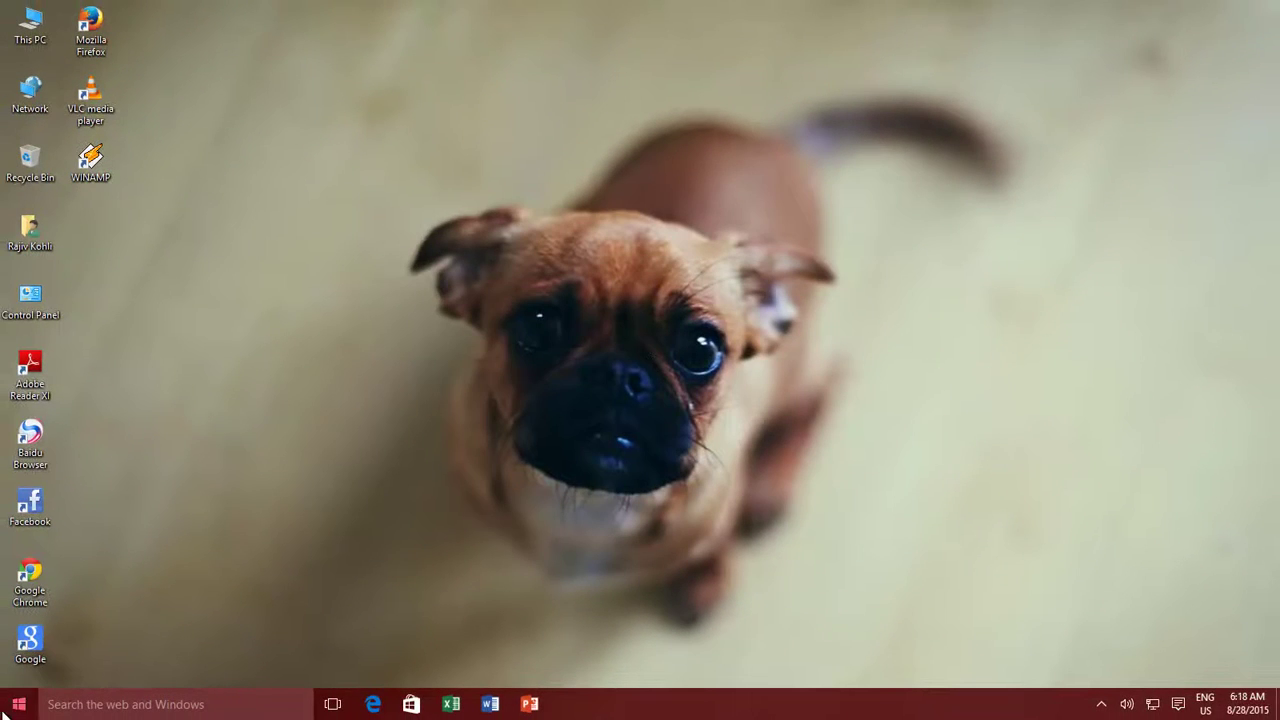
- Verify again that Guest is offered among the accounts to switch to, and return to the desktop
{"action": "left_click", "coordinate": [12, 706]}
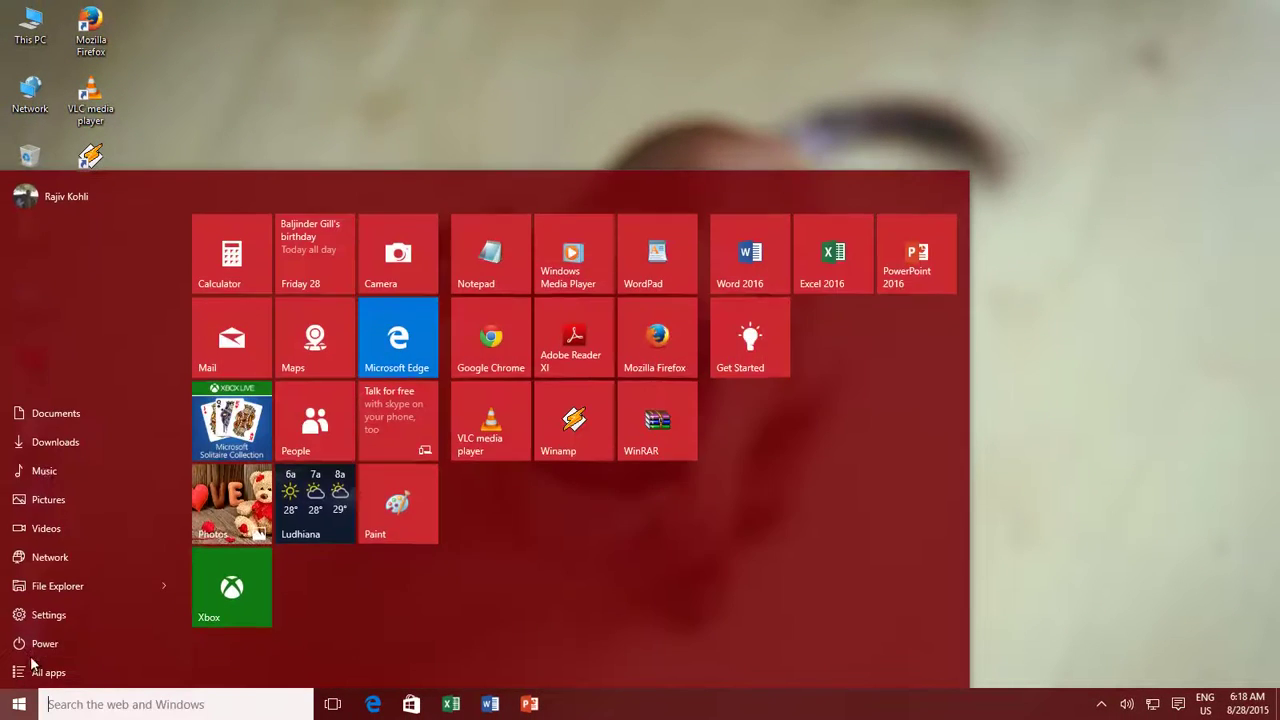
{"action": "left_click", "coordinate": [59, 207]}
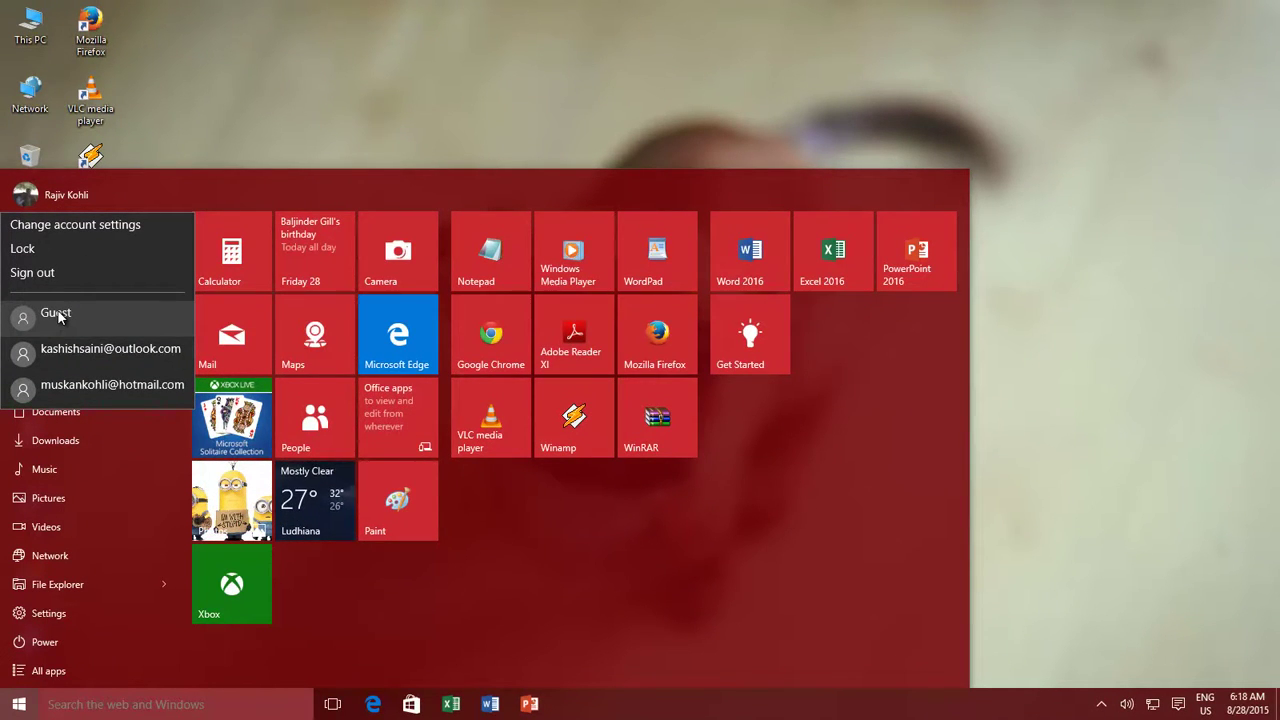
{"action": "left_click", "coordinate": [249, 58]}
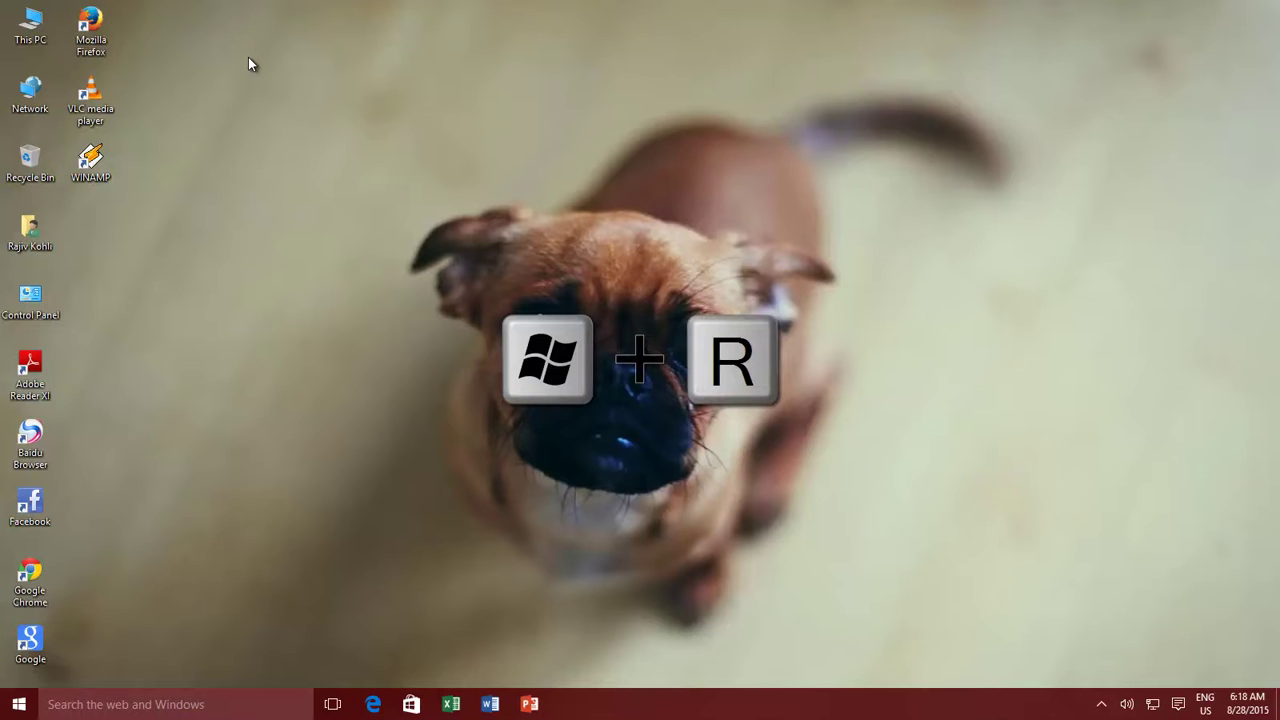
- Open the Local Group Policy Editor by running gpedit.msc
{"action": "key", "text": "super+r"}
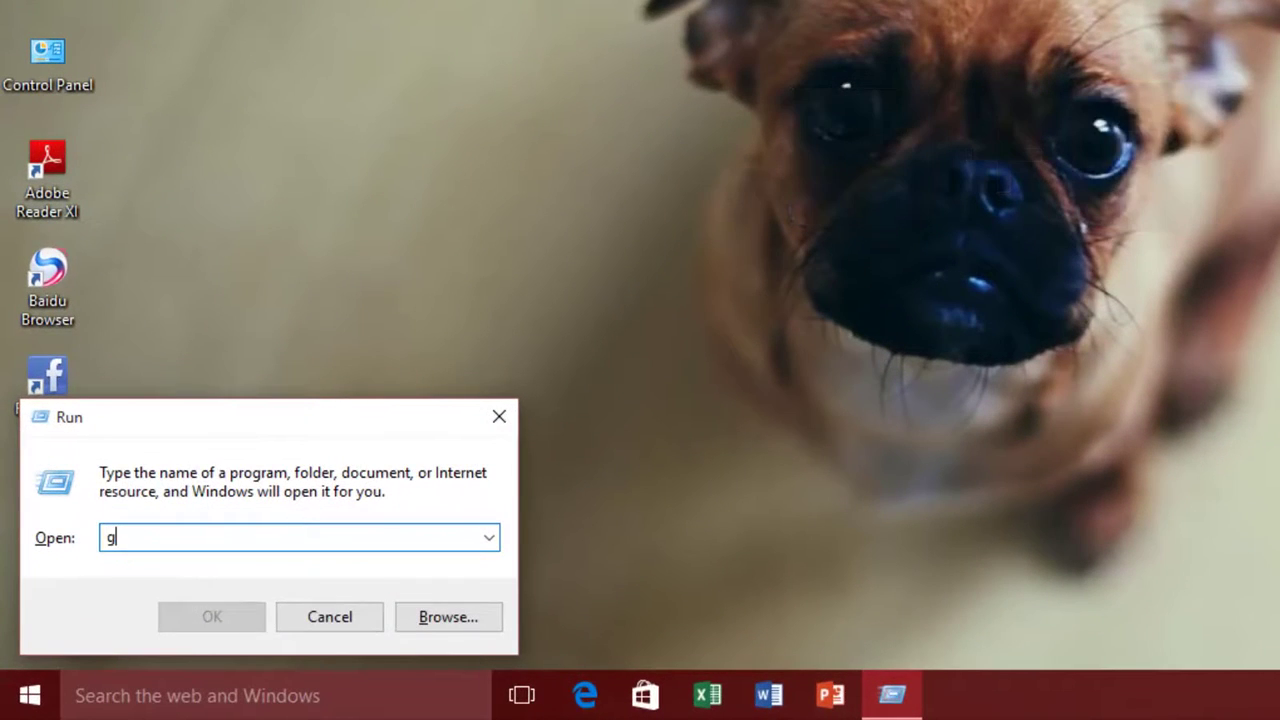
{"action": "type", "text": "gpedit.msc"}
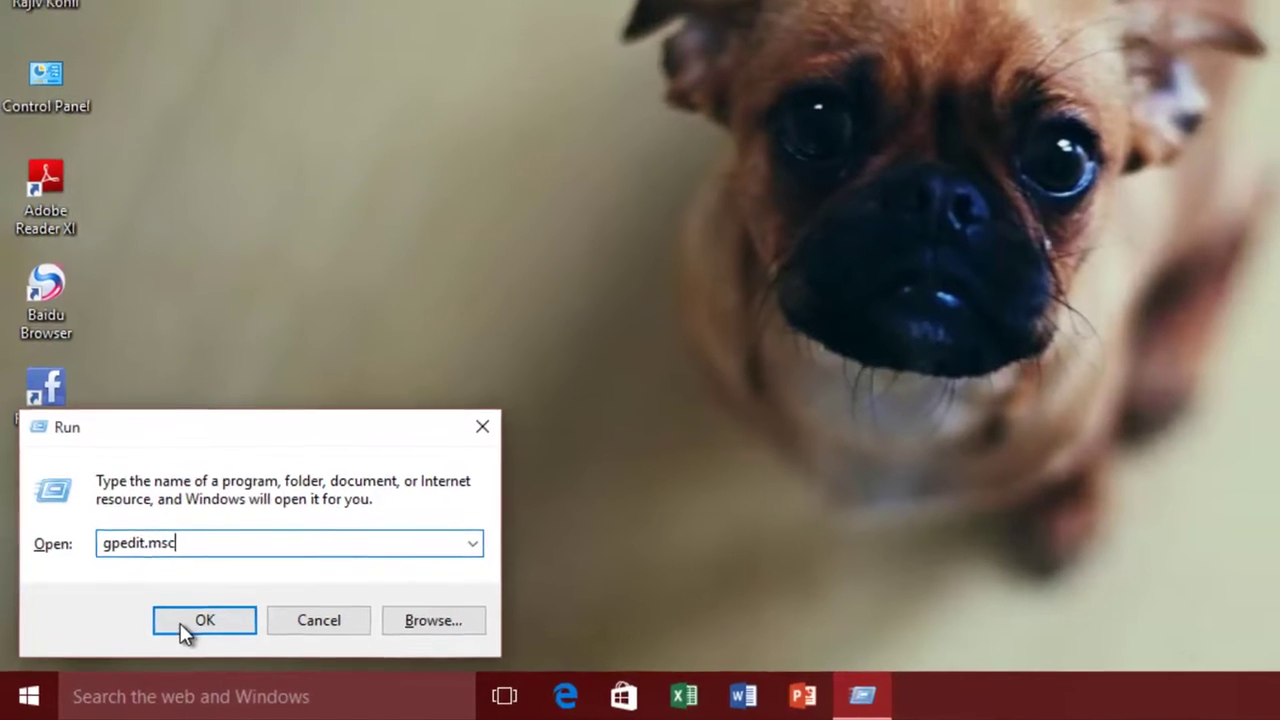
{"action": "left_click", "coordinate": [232, 618]}
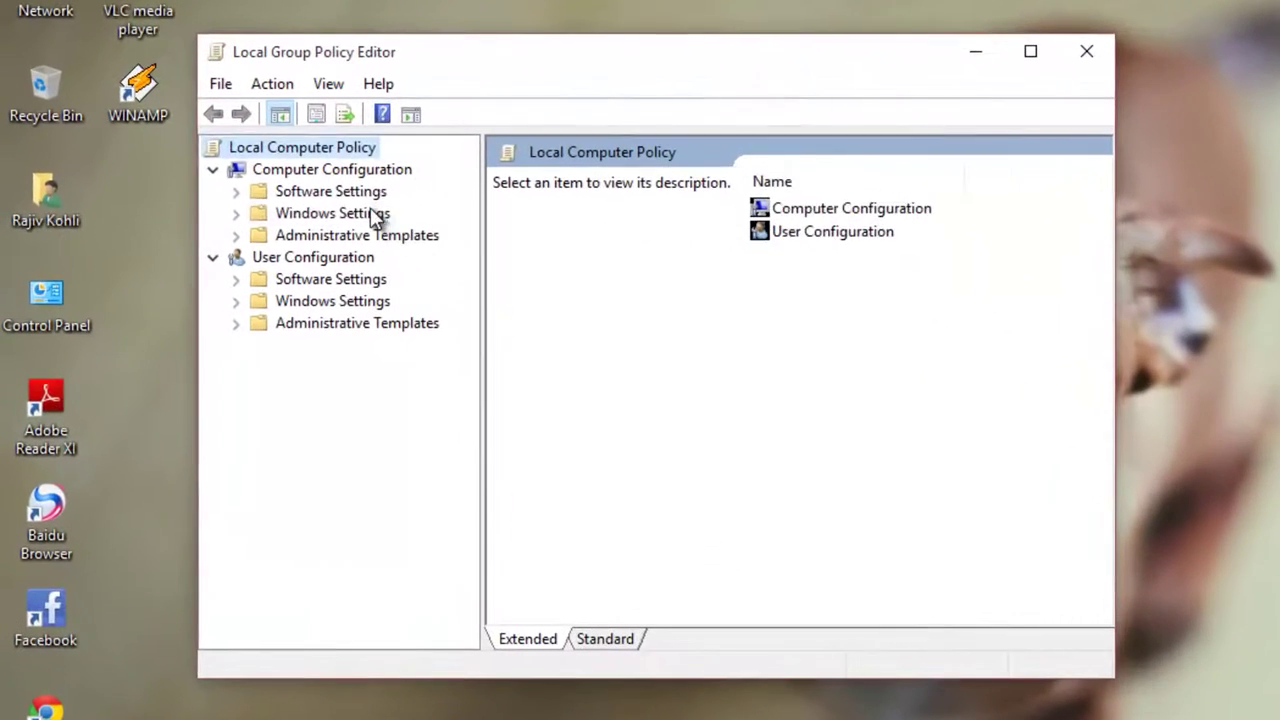
- Display Security Options under Computer Configuration > Windows Settings > Security Settings > Local Policies, and widen the tree pane
{"action": "double_click", "coordinate": [375, 216]}
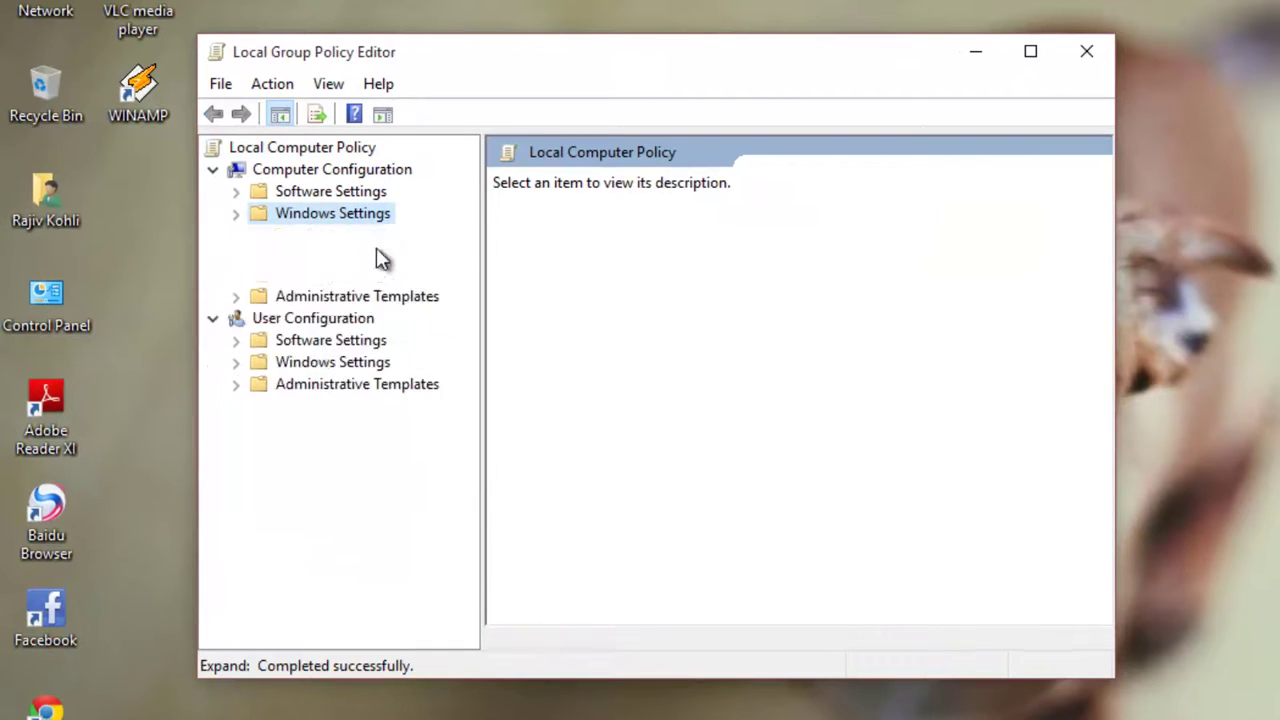
{"action": "double_click", "coordinate": [366, 301]}
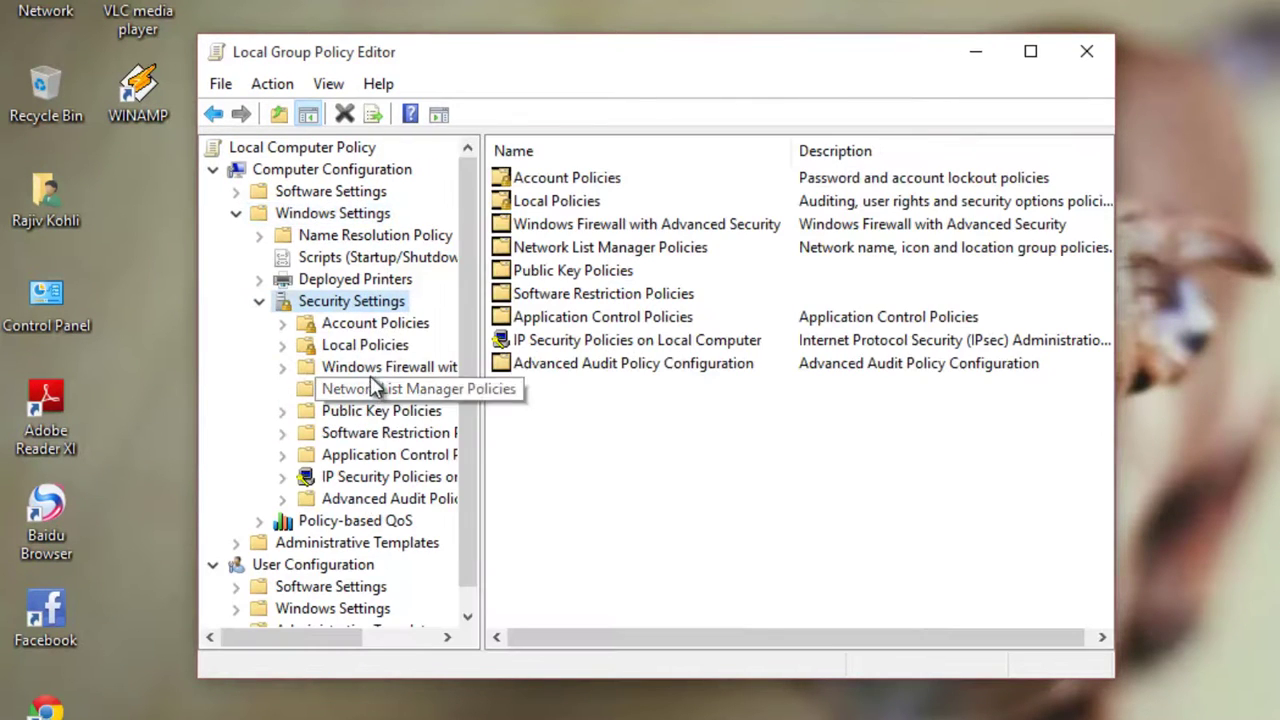
{"action": "double_click", "coordinate": [375, 345]}
{"action": "double_click", "coordinate": [380, 412]}
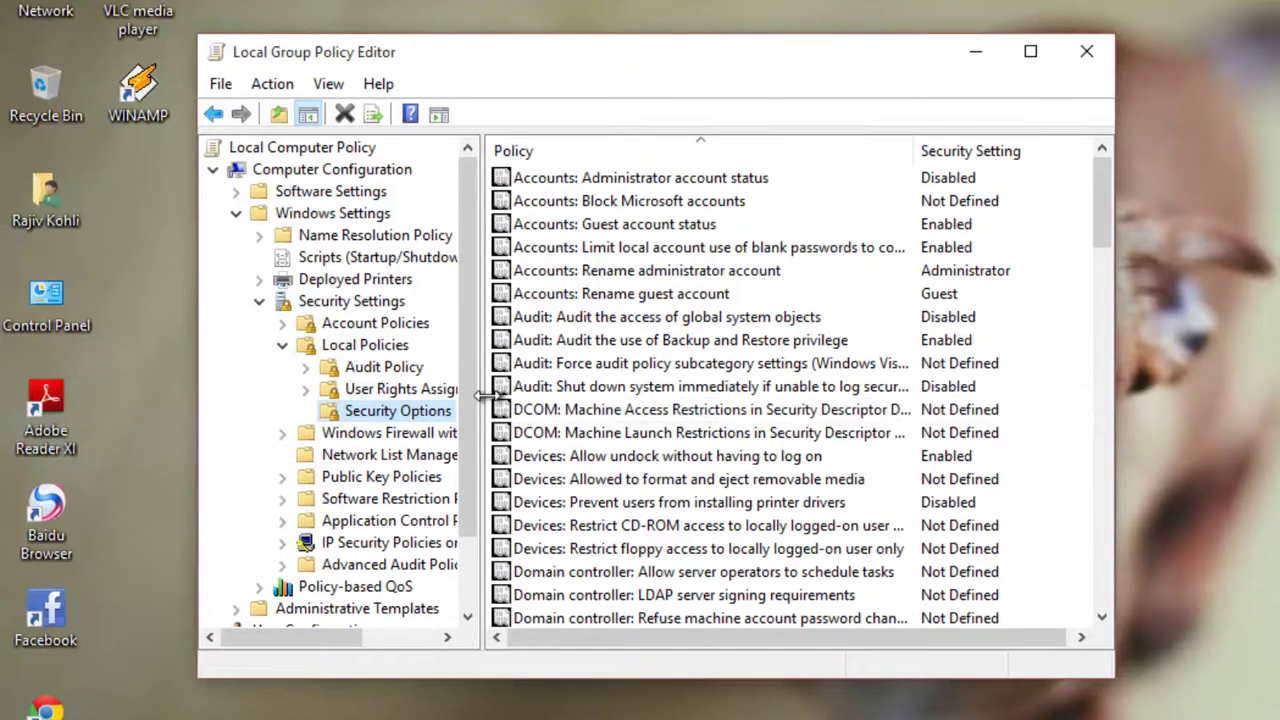
{"action": "left_click_drag", "start_coordinate": [484, 396], "coordinate": [541, 396]}
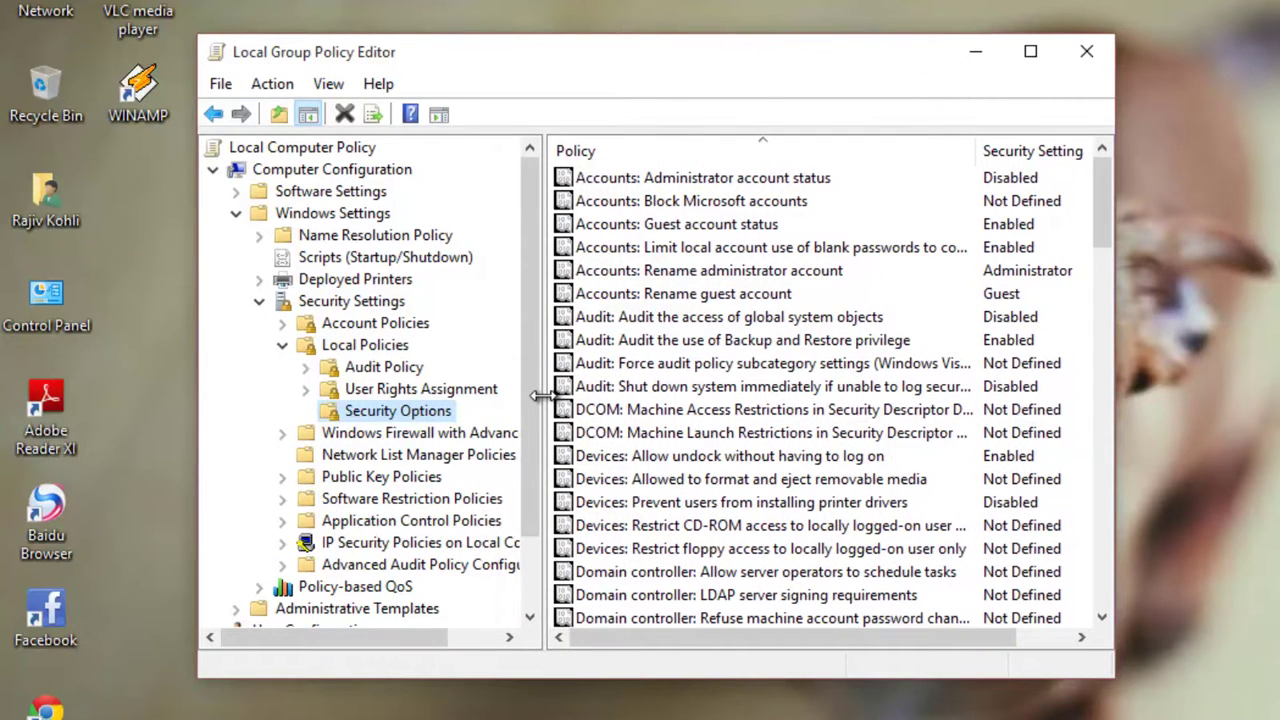
- Confirm the "Accounts: Guest account status" policy as Enabled and close the Local Group Policy Editor
{"action": "double_click", "coordinate": [680, 230]}
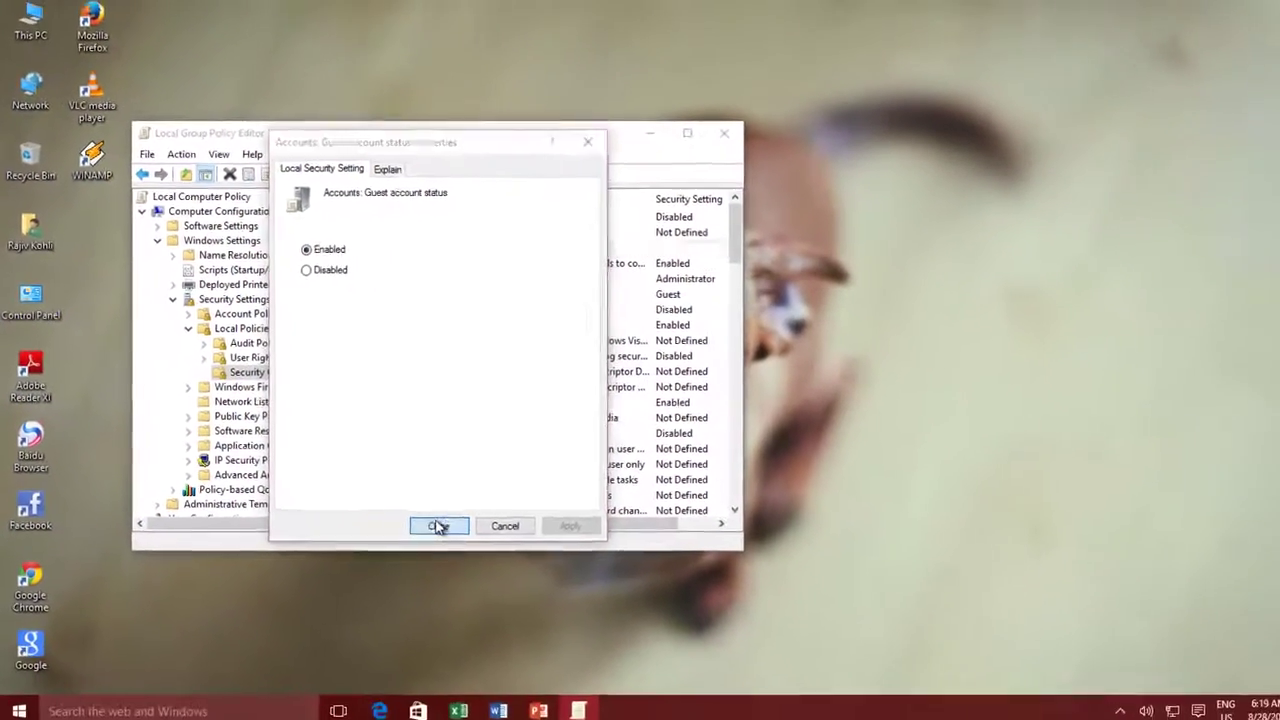
{"action": "left_click", "coordinate": [550, 584]}
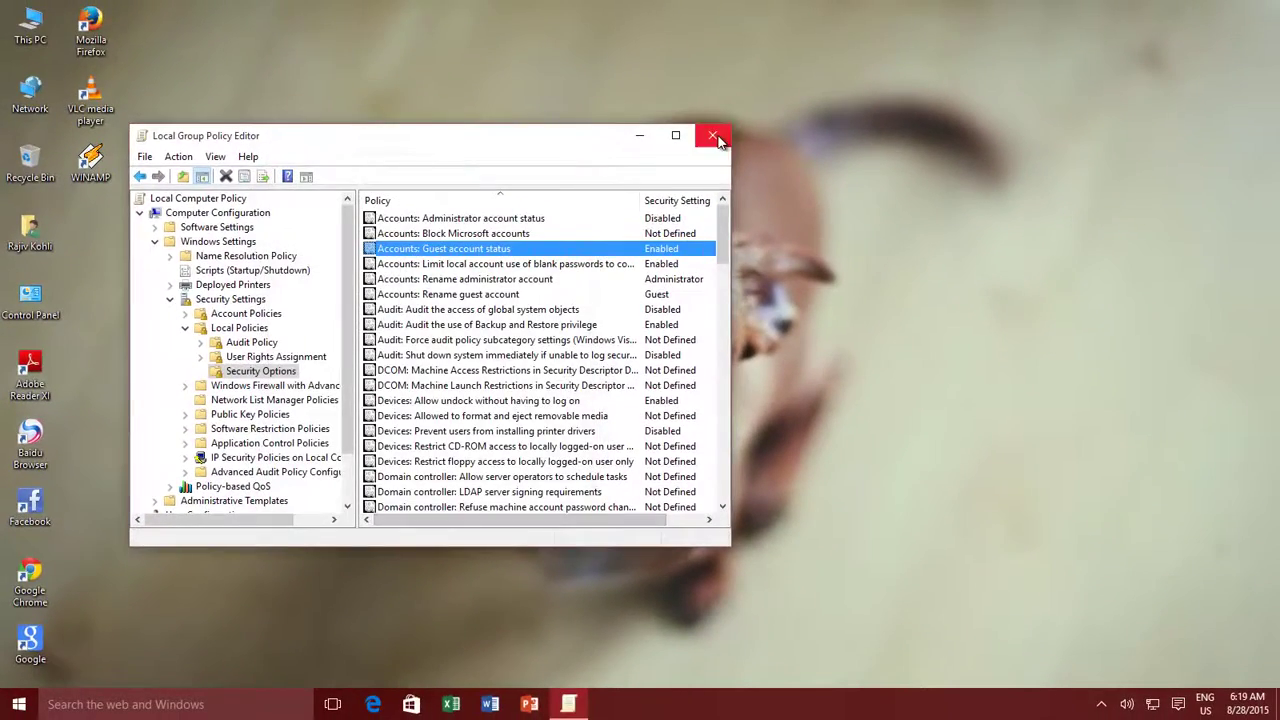
{"action": "left_click", "coordinate": [712, 134]}
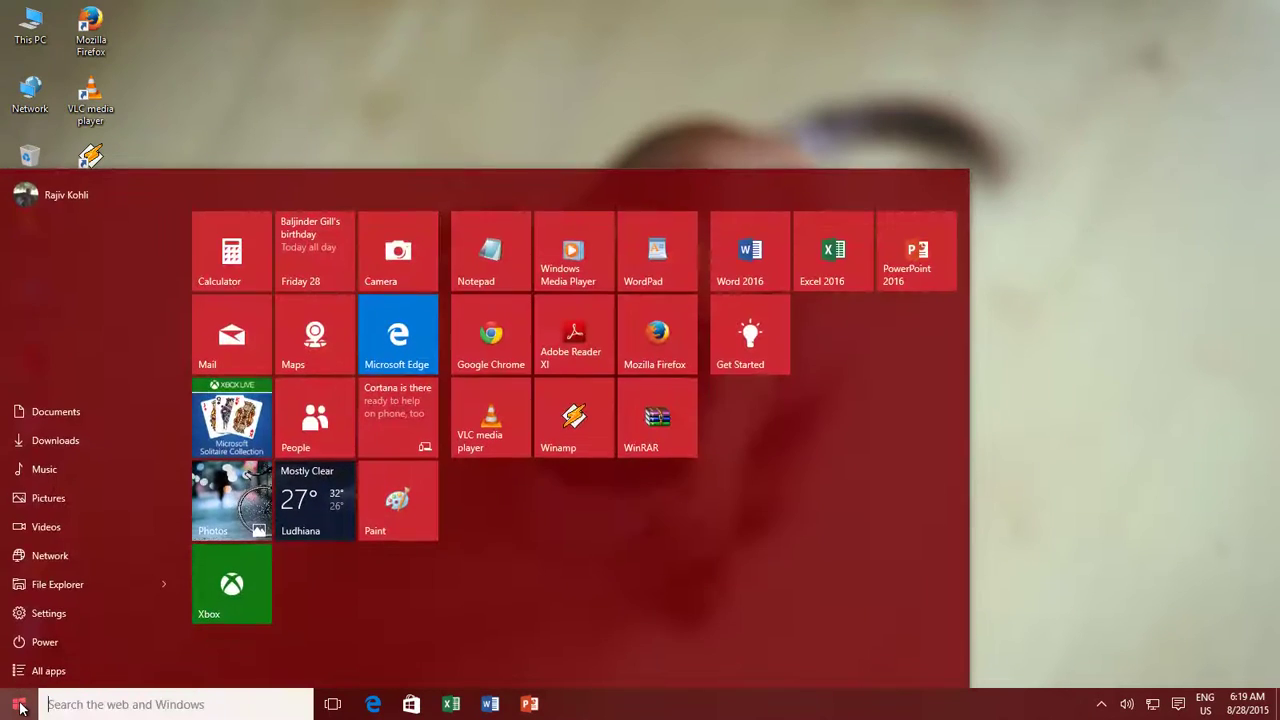